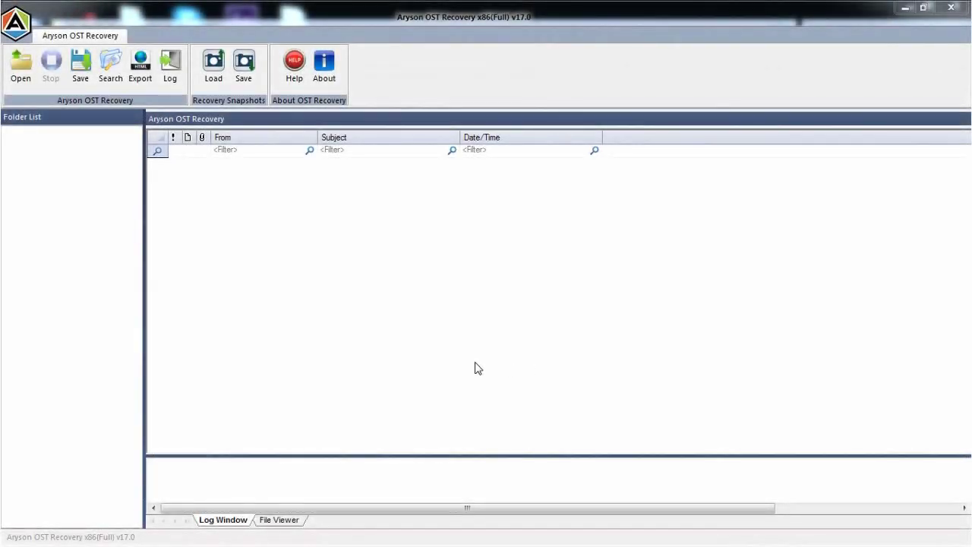
Select Testing1.ost as the corrupted OST file to recover
left_click(18, 67)
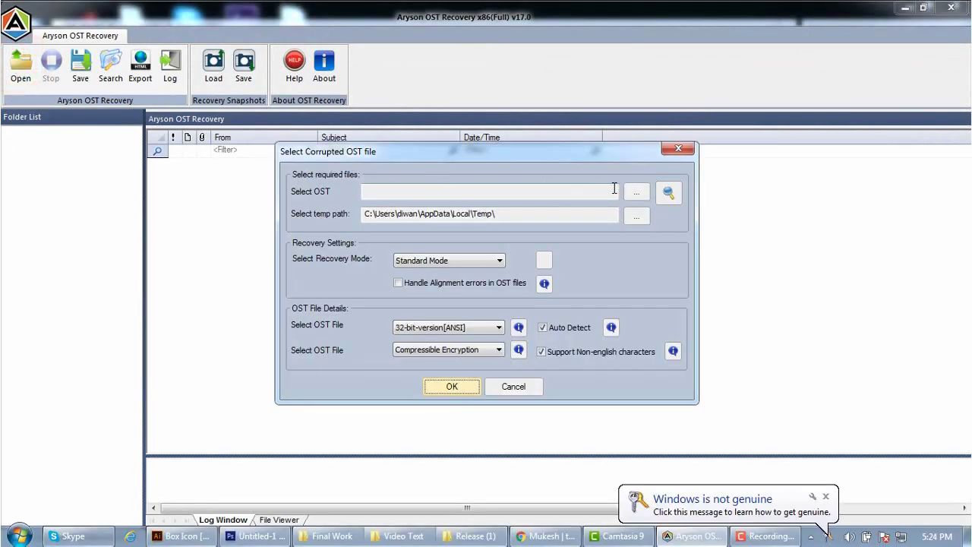
left_click(631, 193)
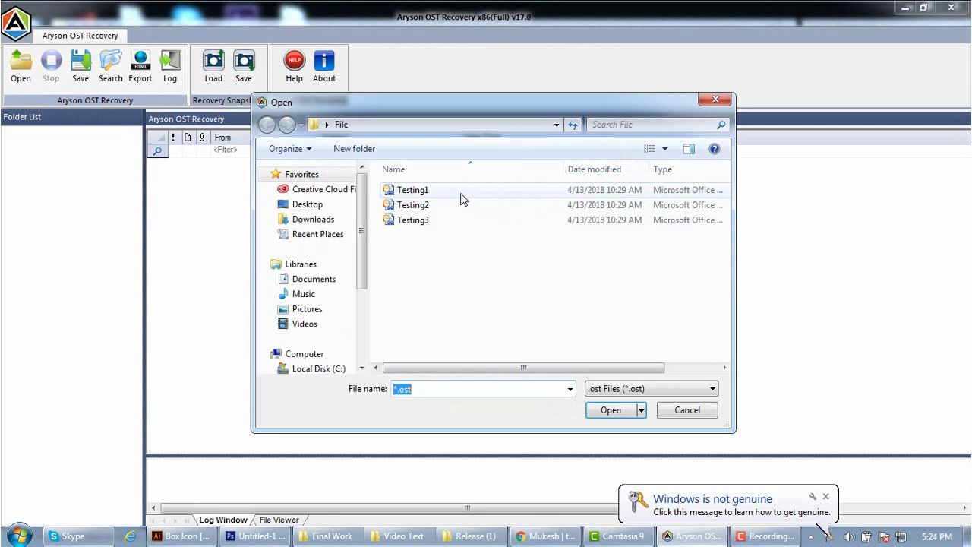
left_click(461, 195)
left_click(605, 411)
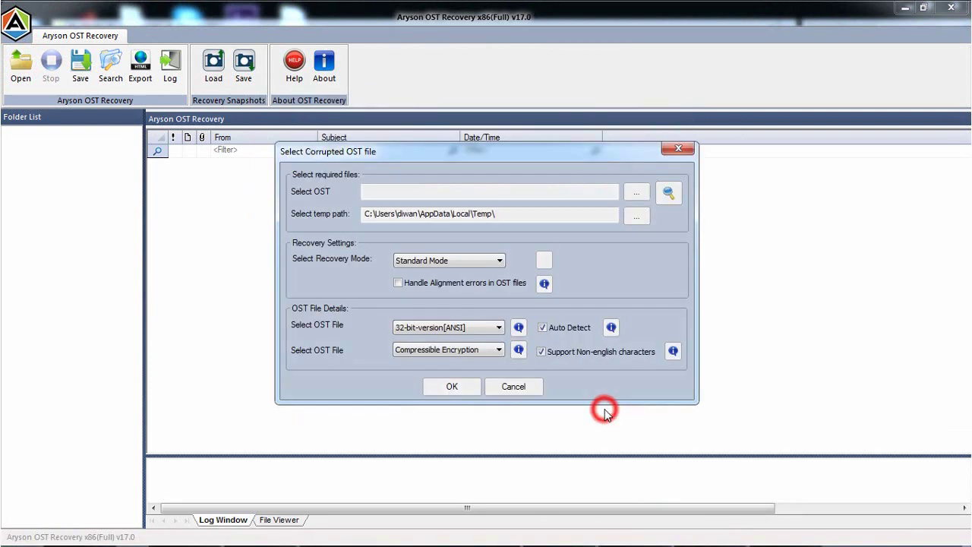
Scan it in Advanced Mode, keeping the 64-bit UNICODE file version
left_click(489, 261)
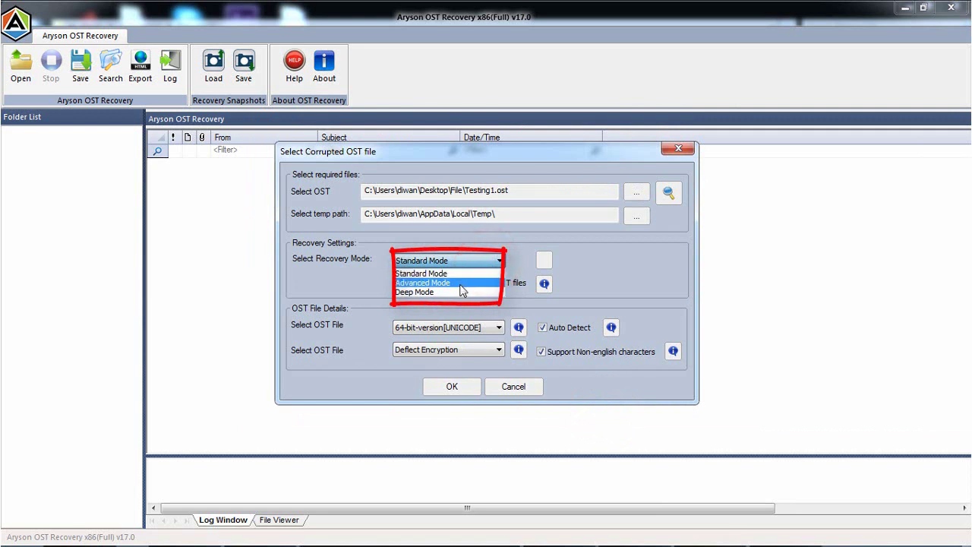
left_click(456, 283)
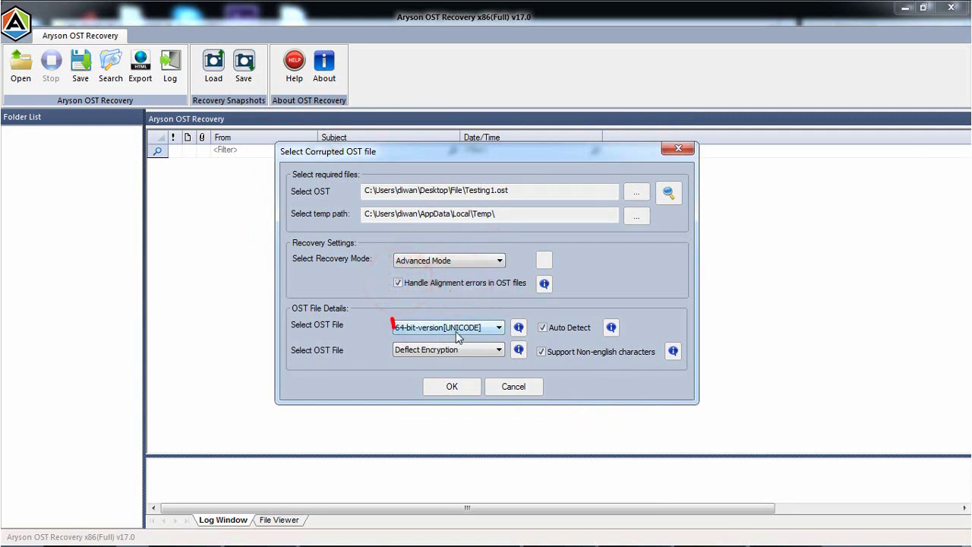
left_click(499, 329)
left_click(497, 334)
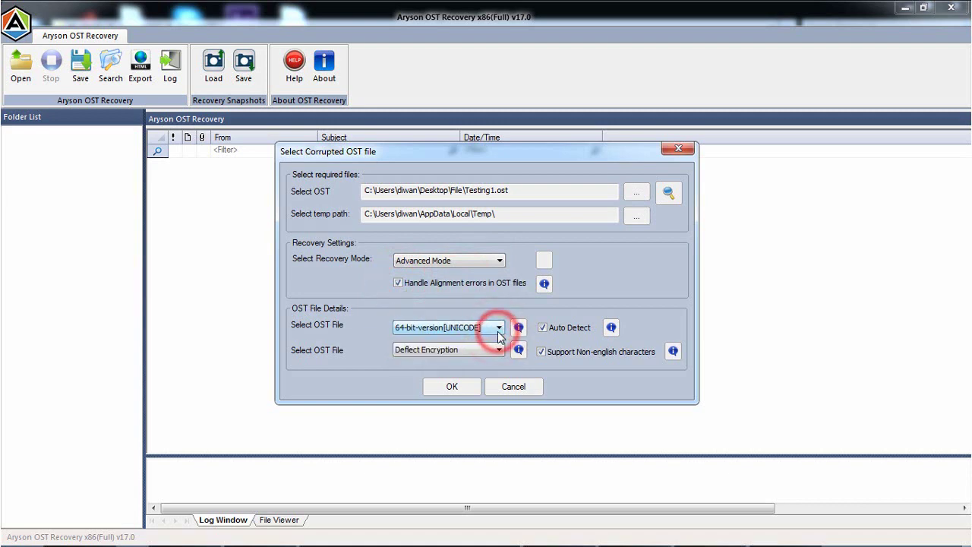
left_click(453, 386)
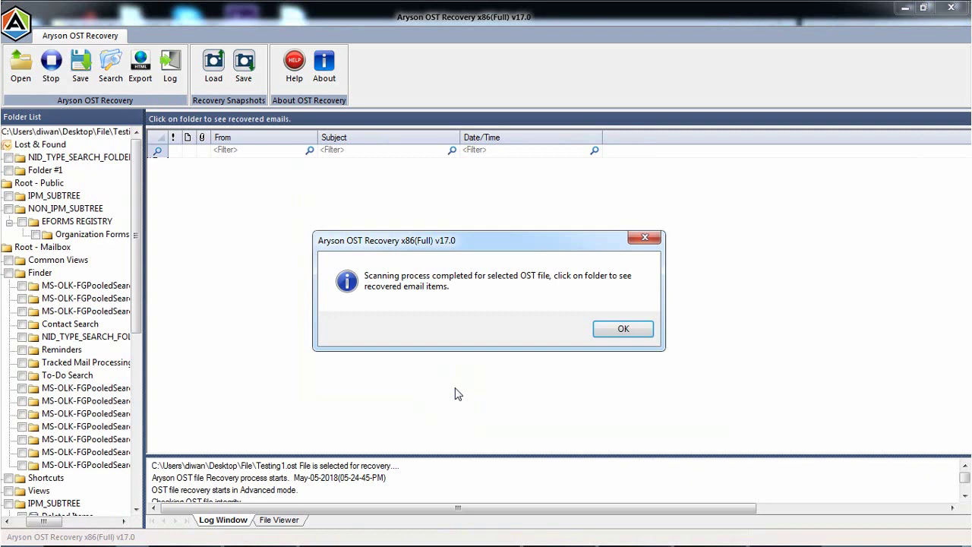
Dismiss the scan-complete message, then check the Inbox folder and list its recovered emails
left_click(621, 332)
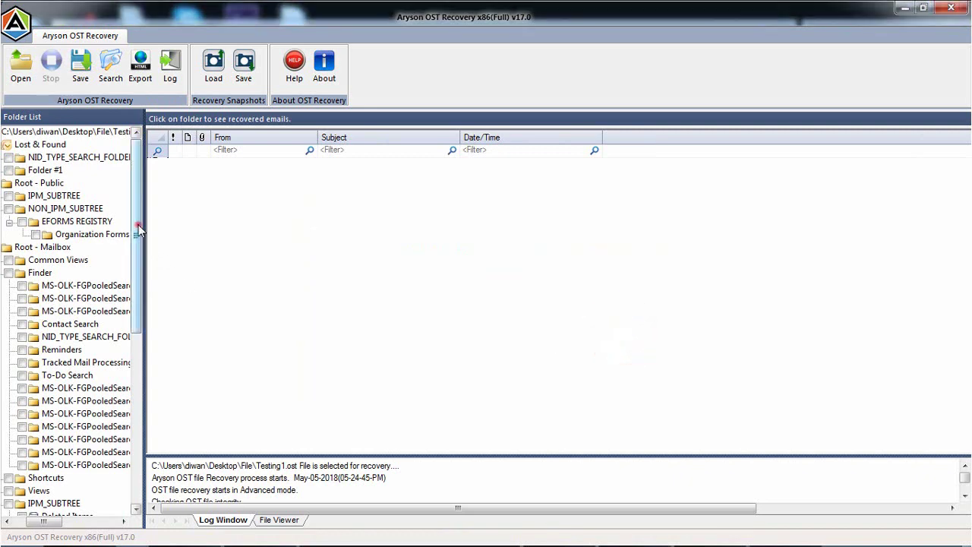
left_click_drag(139, 228, 151, 376)
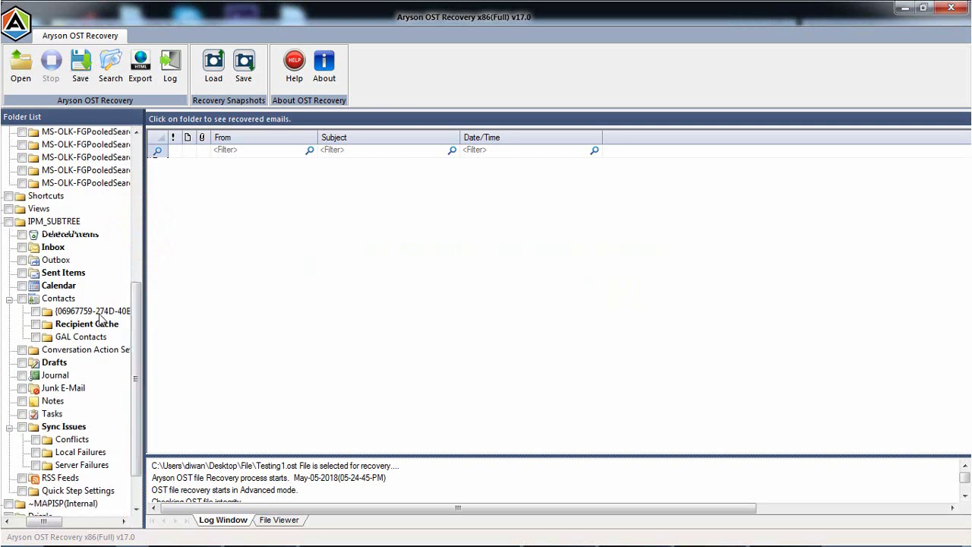
left_click(22, 247)
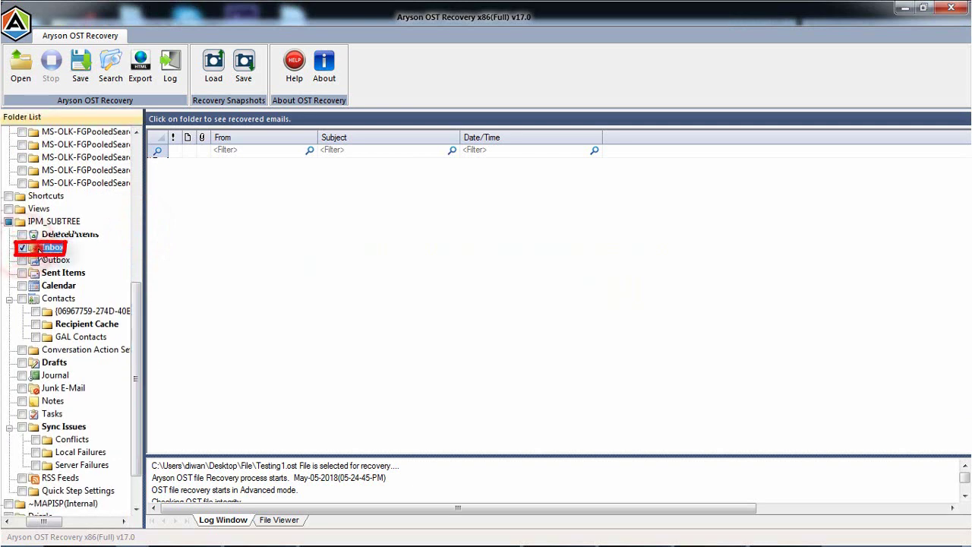
left_click(52, 248)
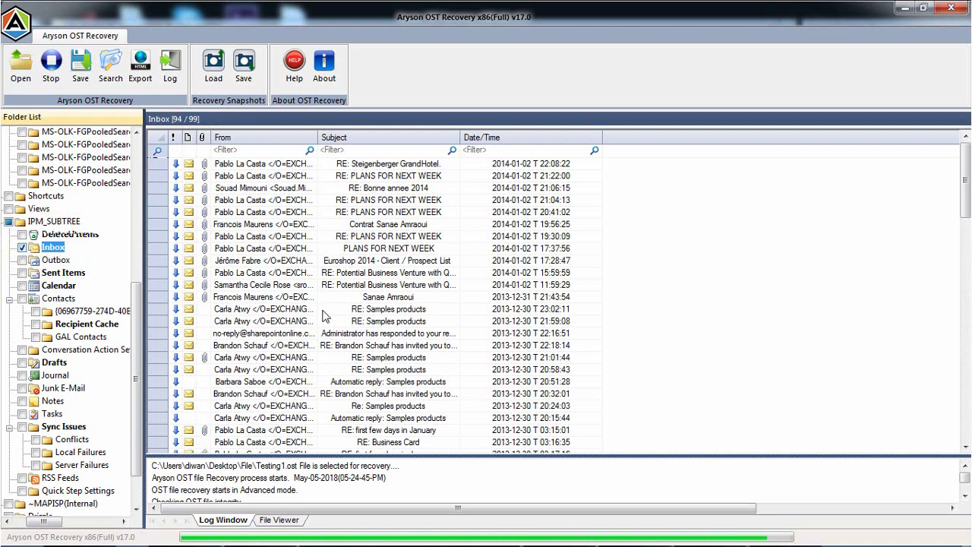
Preview the 'PLANS FOR NEXT WEEK' email, enlarging the pane to show its attachment
left_click(266, 251)
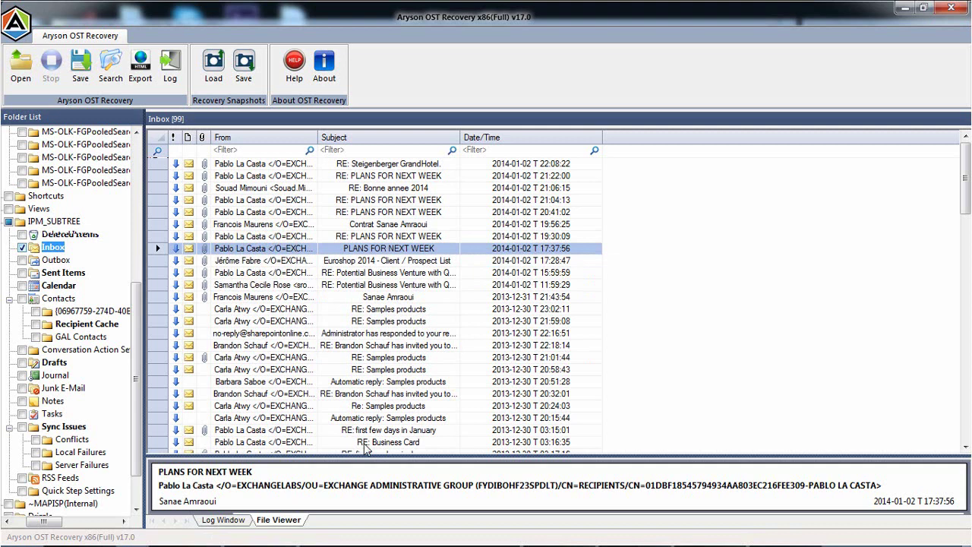
left_click_drag(414, 454, 410, 396)
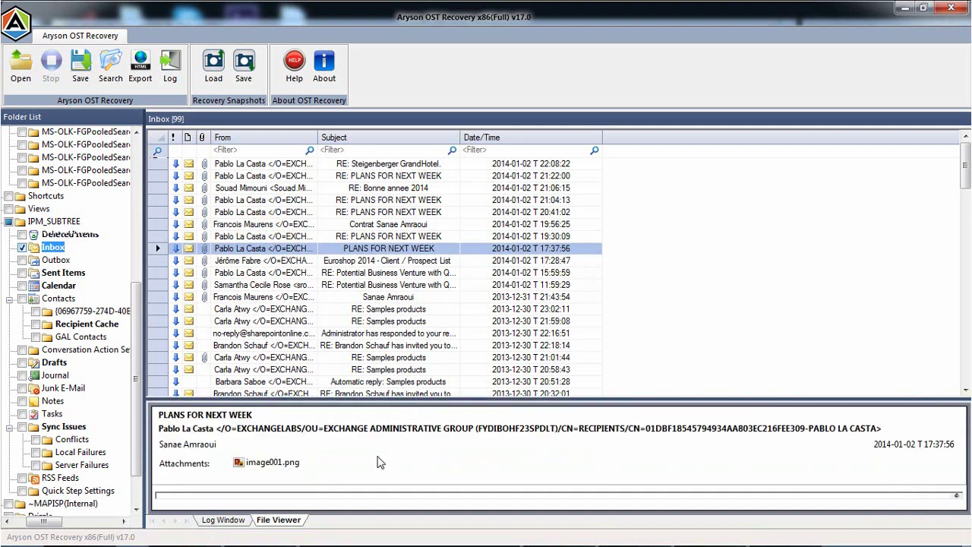
left_click(240, 521)
left_click(265, 520)
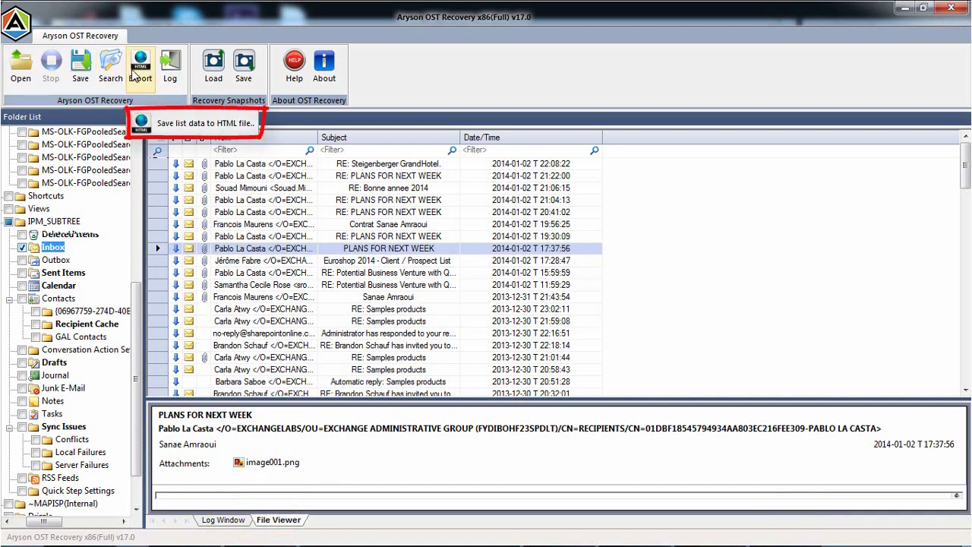
Start saving the recovered mail to a new folder on the Desktop
left_click(80, 74)
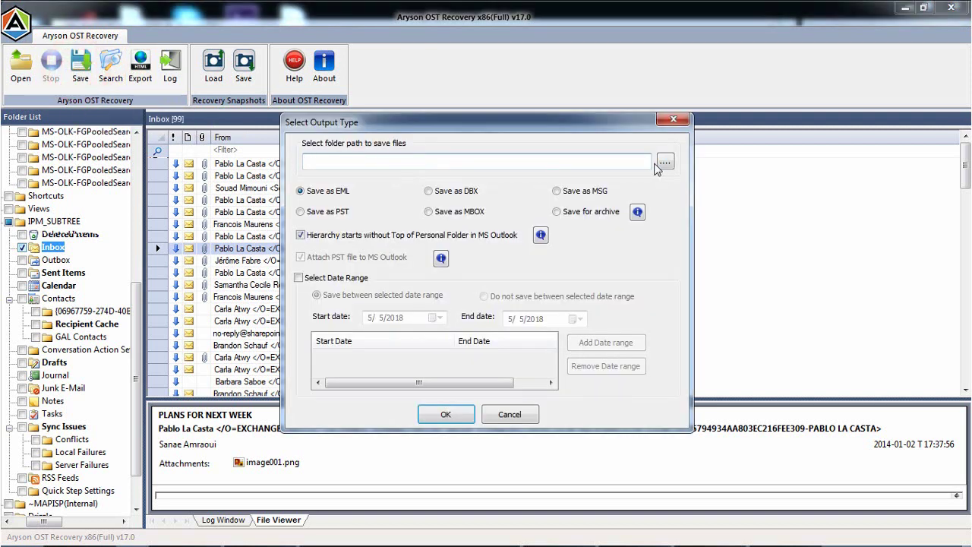
left_click(666, 163)
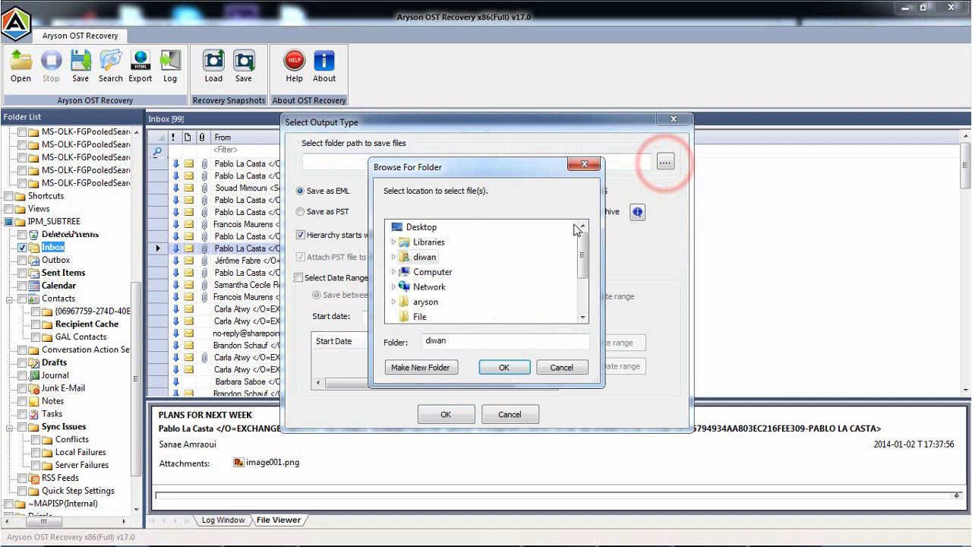
left_click(416, 228)
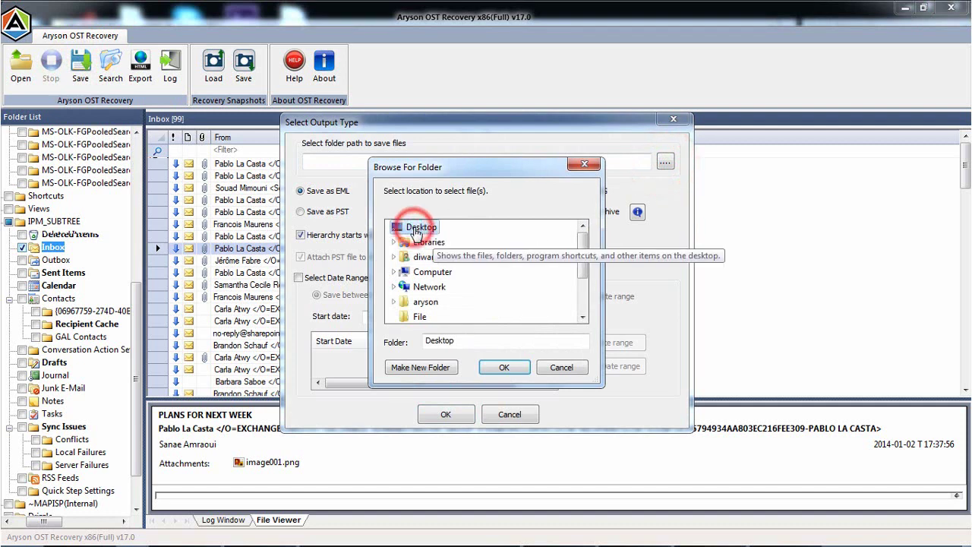
left_click(427, 372)
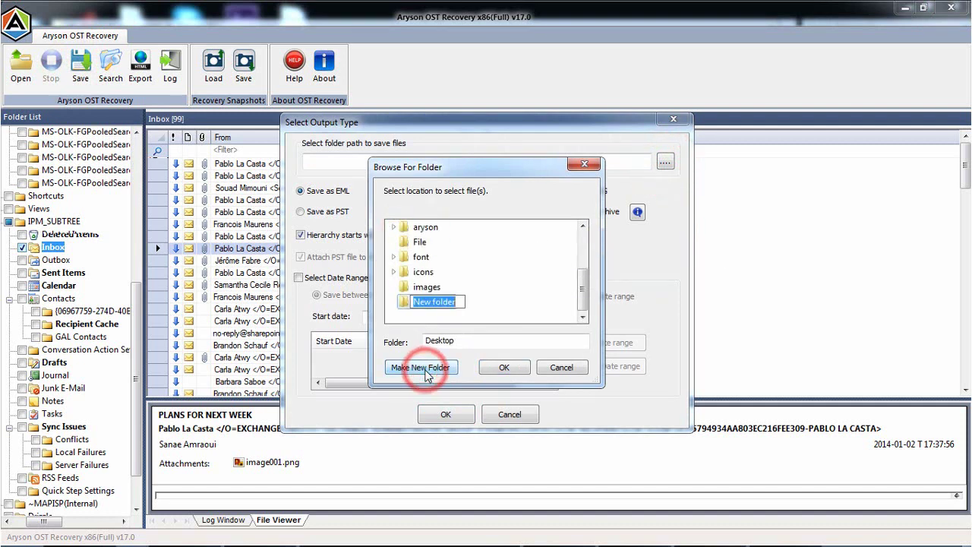
left_click(504, 367)
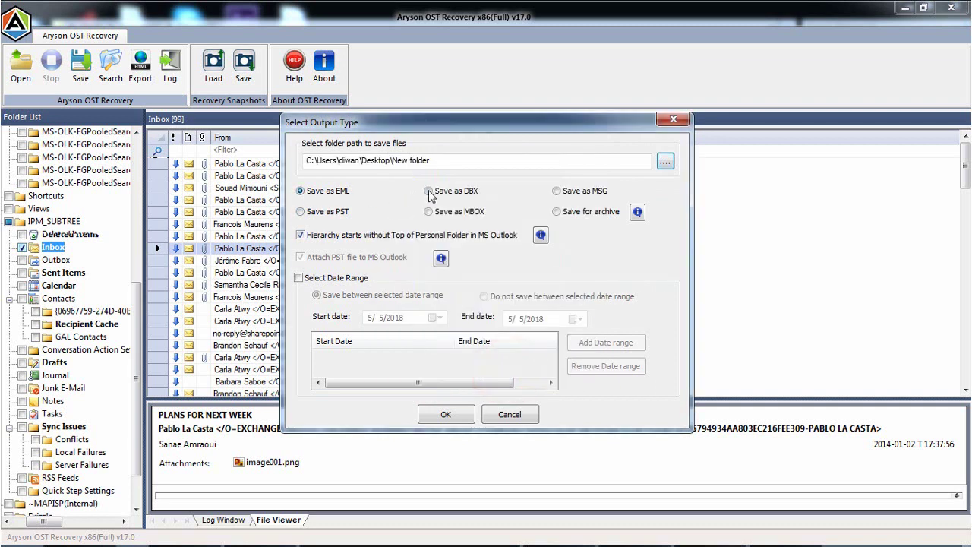
Compare the DBX, MSG, MBOX and archive formats, then settle on PST output
left_click(429, 191)
left_click(557, 191)
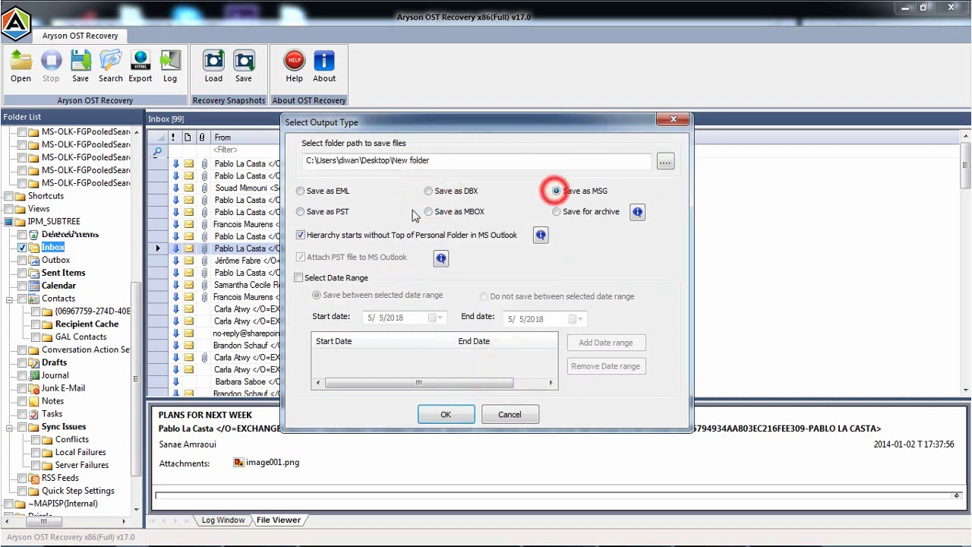
left_click(300, 211)
left_click(429, 211)
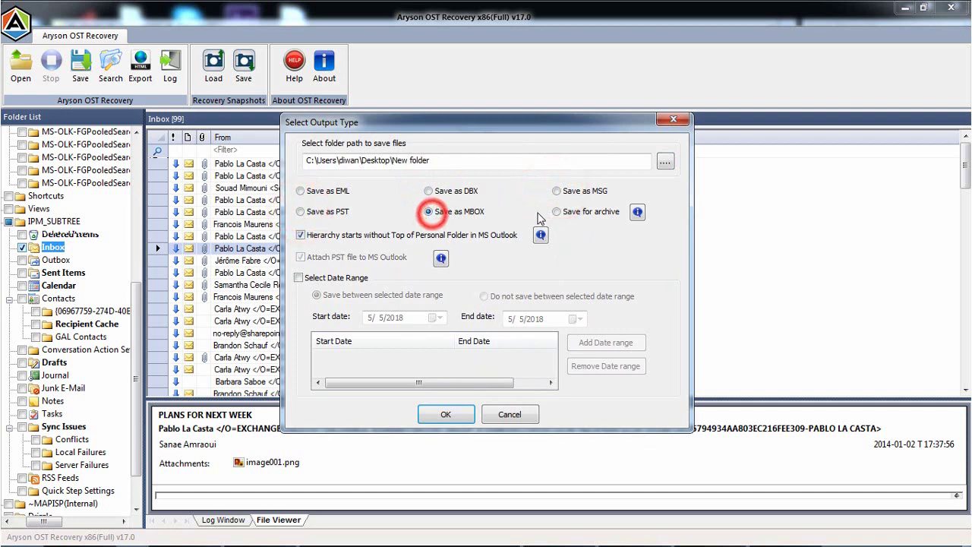
left_click(557, 212)
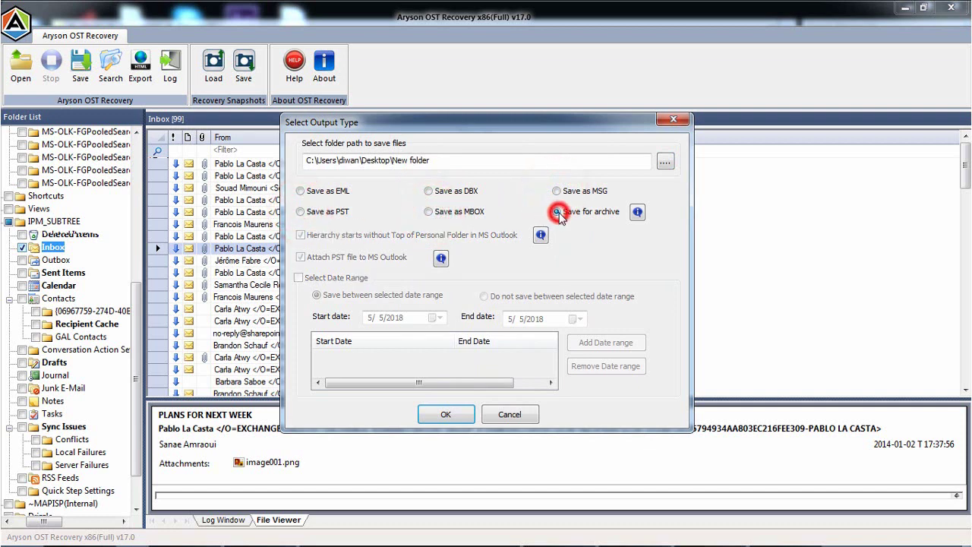
left_click(301, 212)
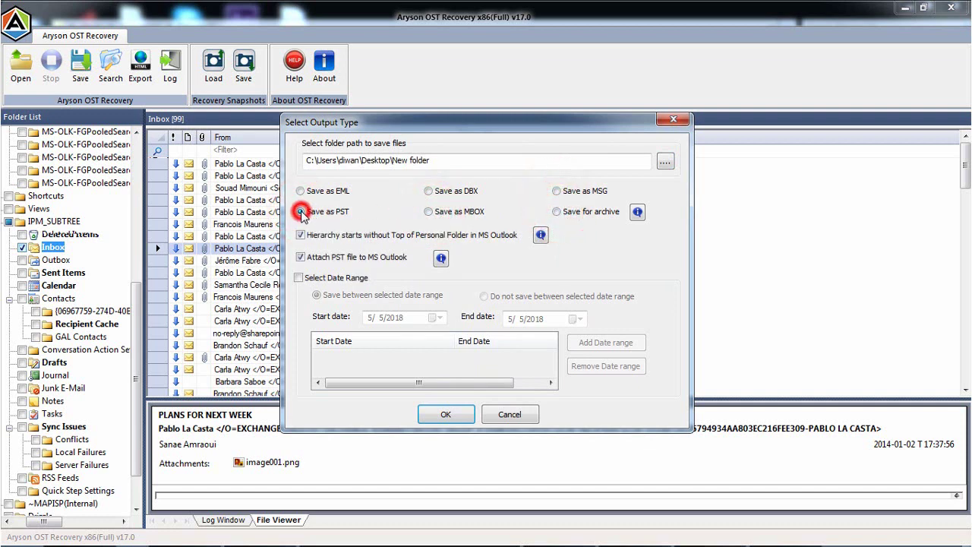
Add a date range filter starting 5/5/2013 (May 2013 to May 2018)
left_click(299, 278)
left_click(439, 319)
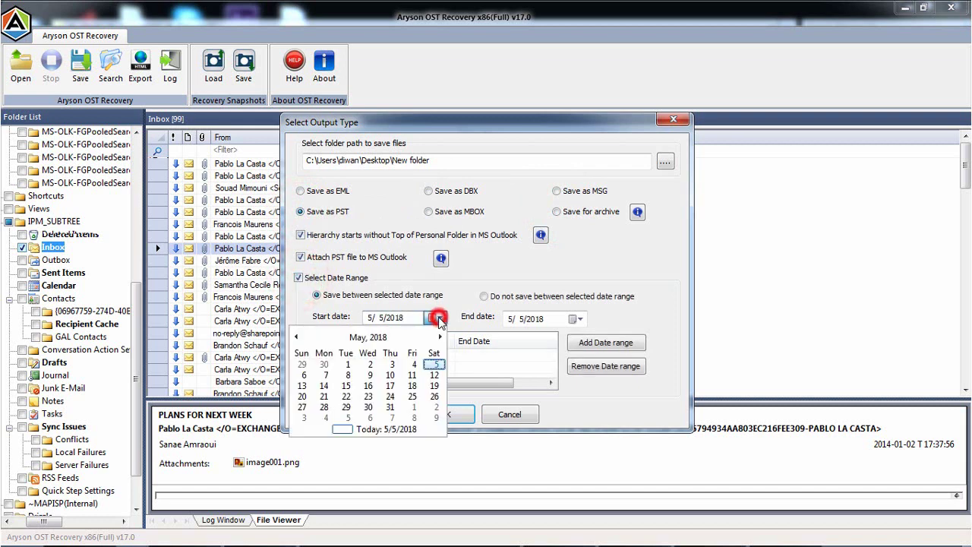
left_click(377, 338)
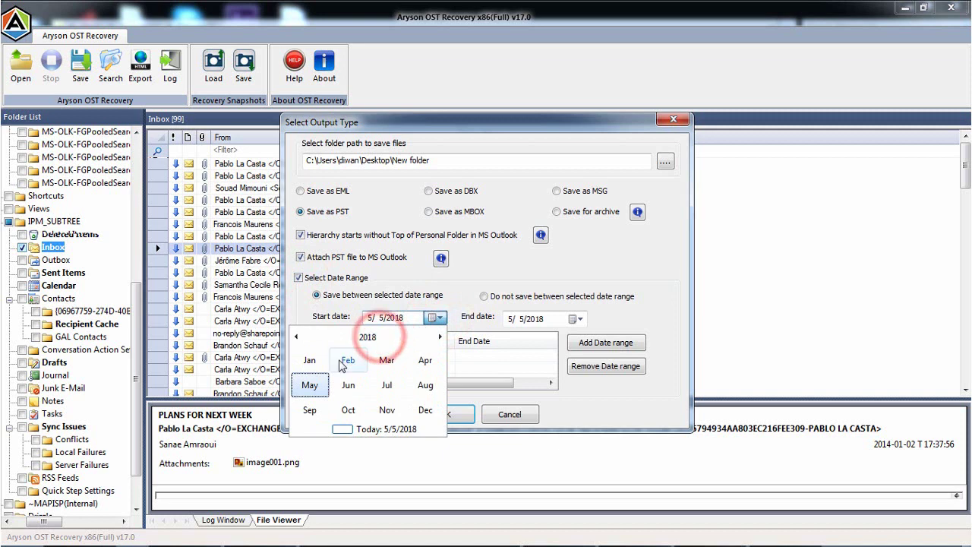
left_click(370, 338)
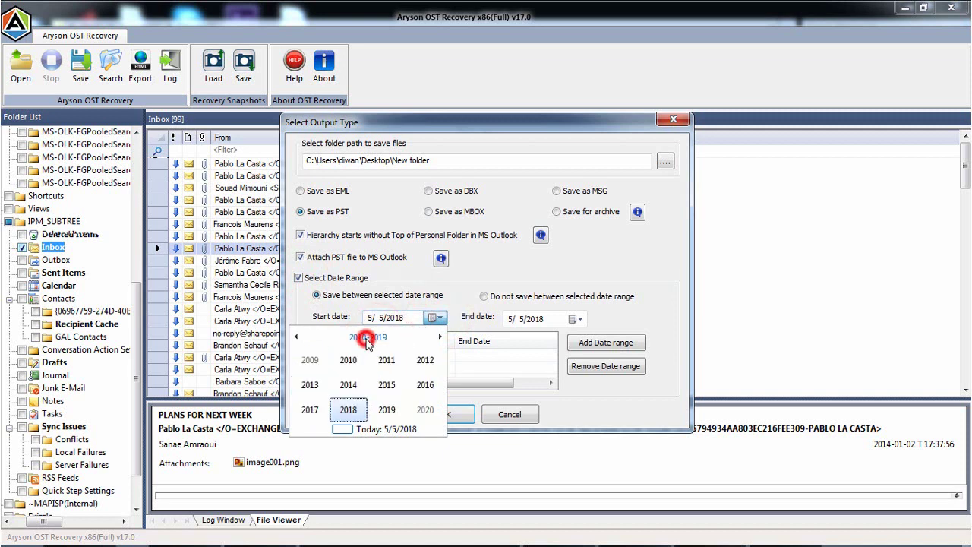
left_click(311, 384)
left_click(316, 386)
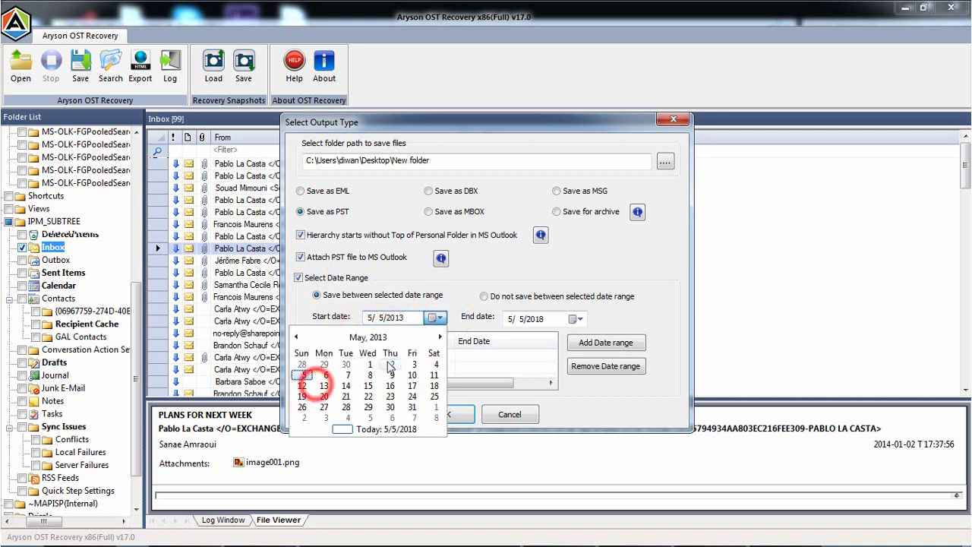
left_click(438, 319)
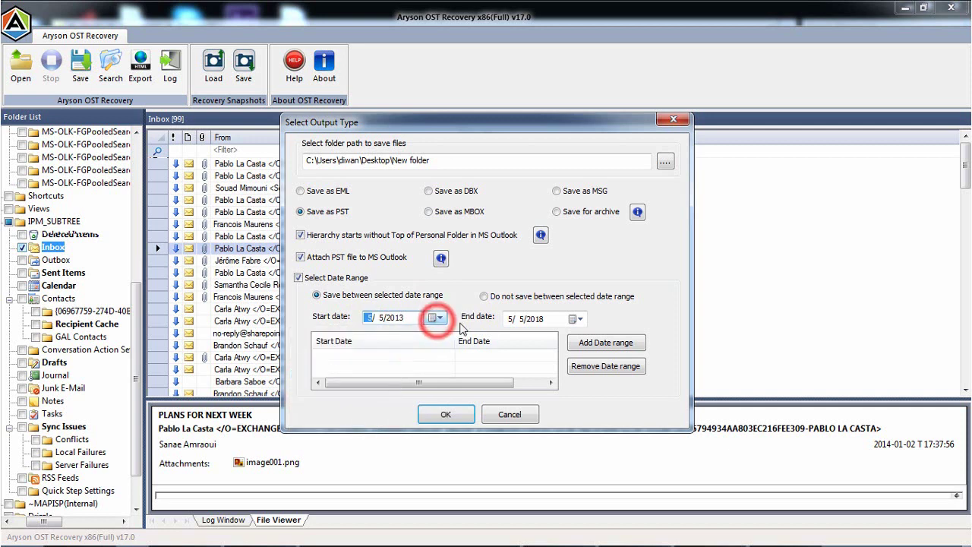
left_click(596, 344)
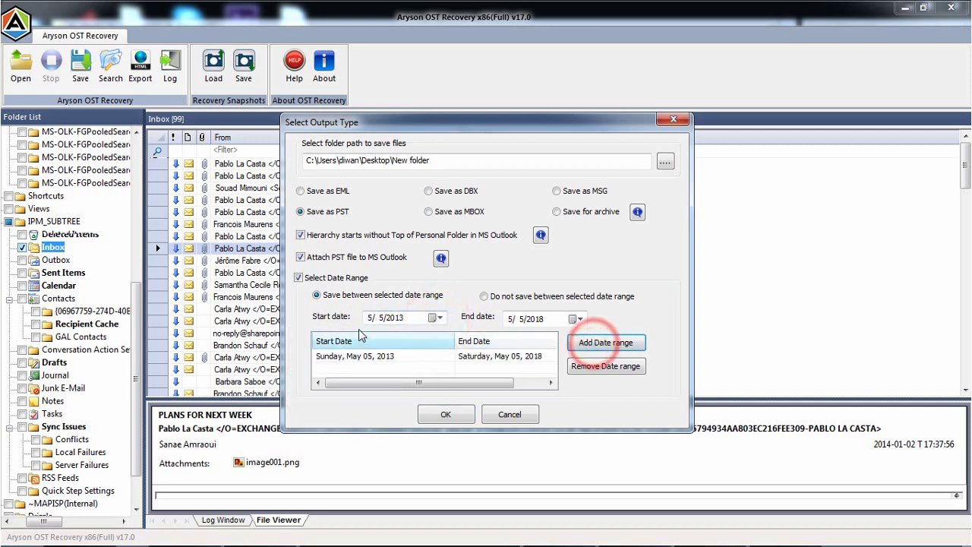
Remove the date filter, save the PST, and dismiss the completion message
left_click(300, 279)
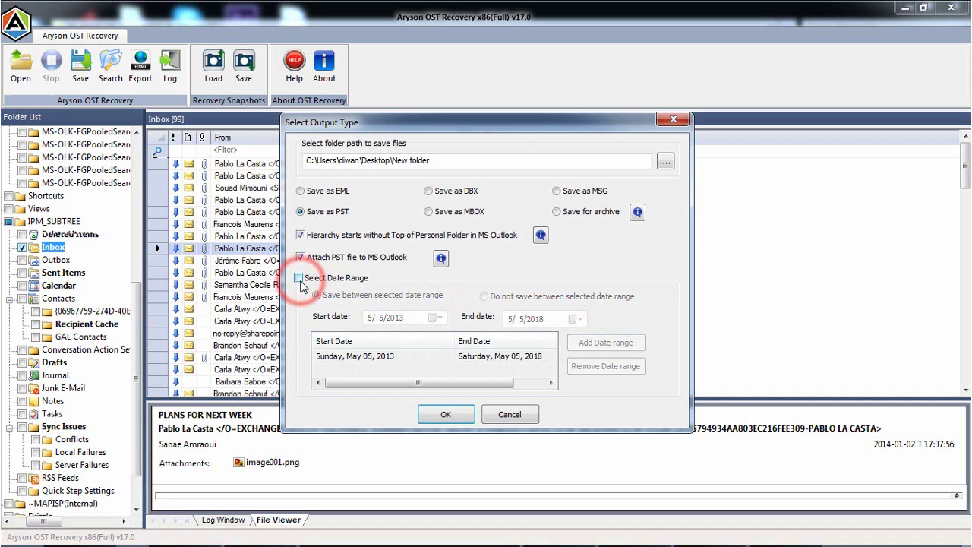
left_click(465, 416)
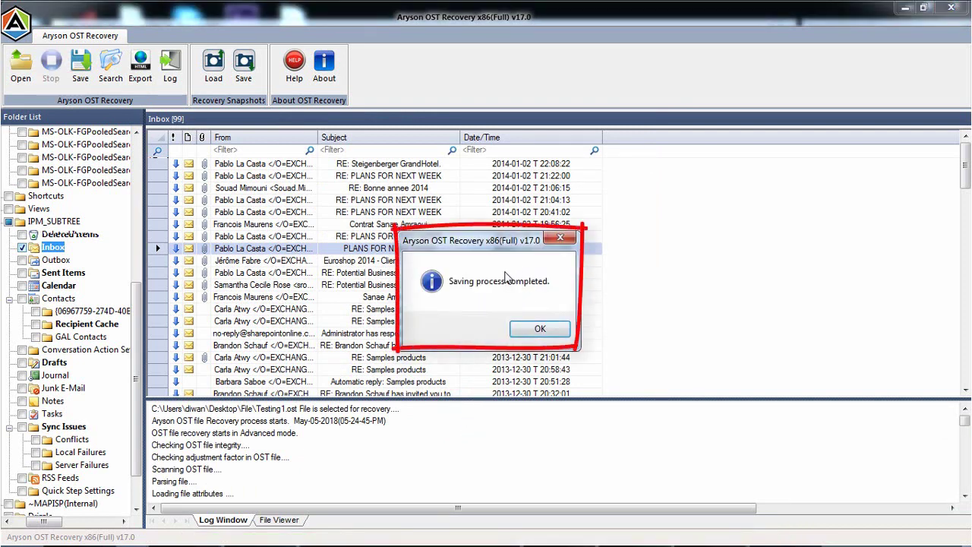
left_click(540, 331)
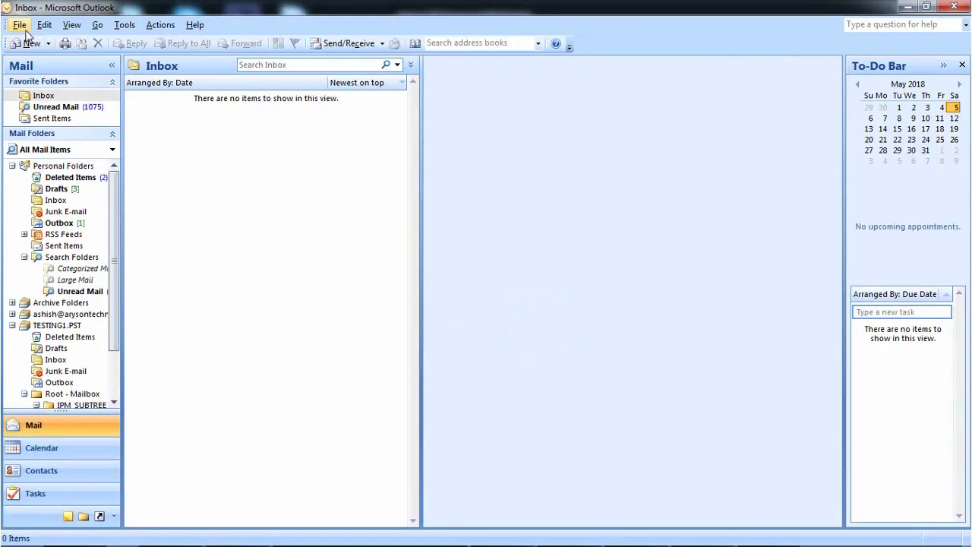
Open TESTING1 as an Outlook data file
left_click(20, 25)
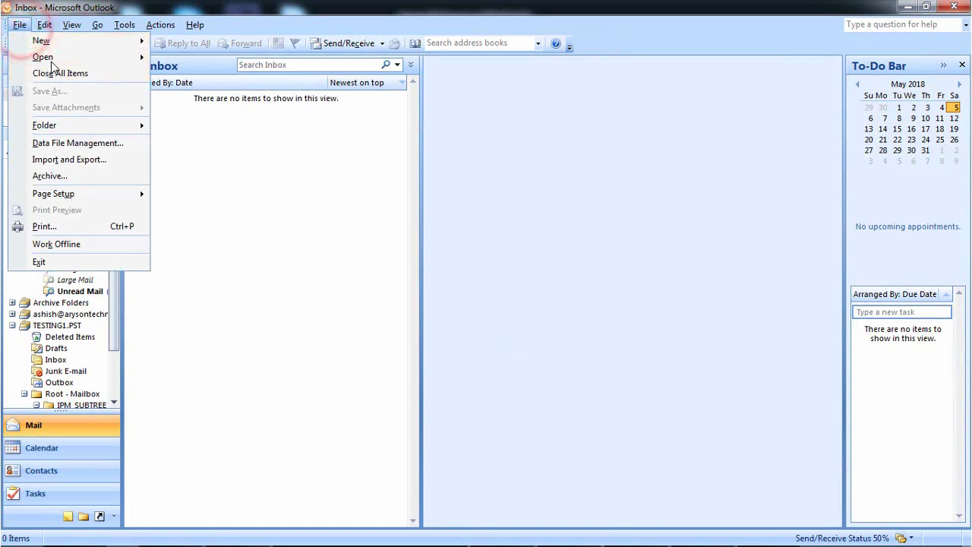
mouse_move(96, 61)
left_click(210, 108)
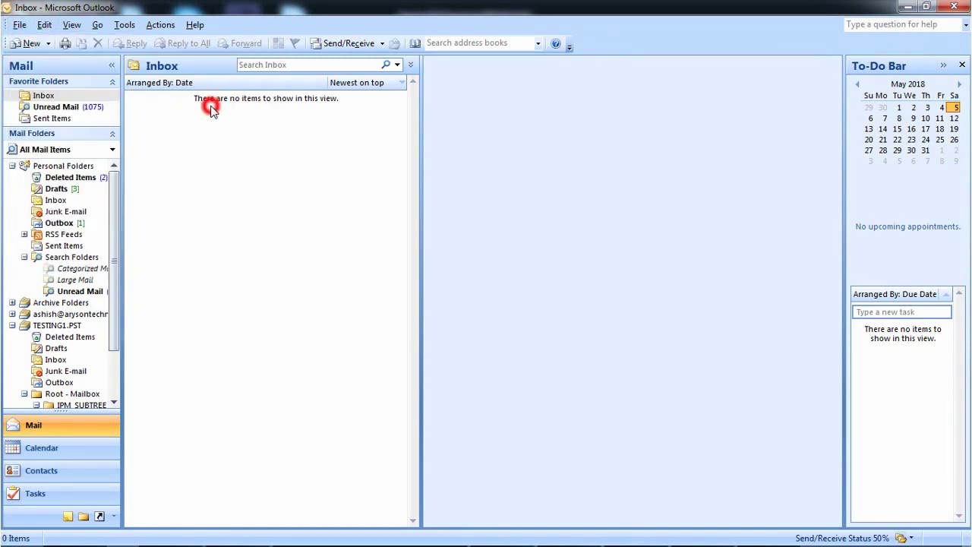
left_click(173, 114)
left_click(352, 332)
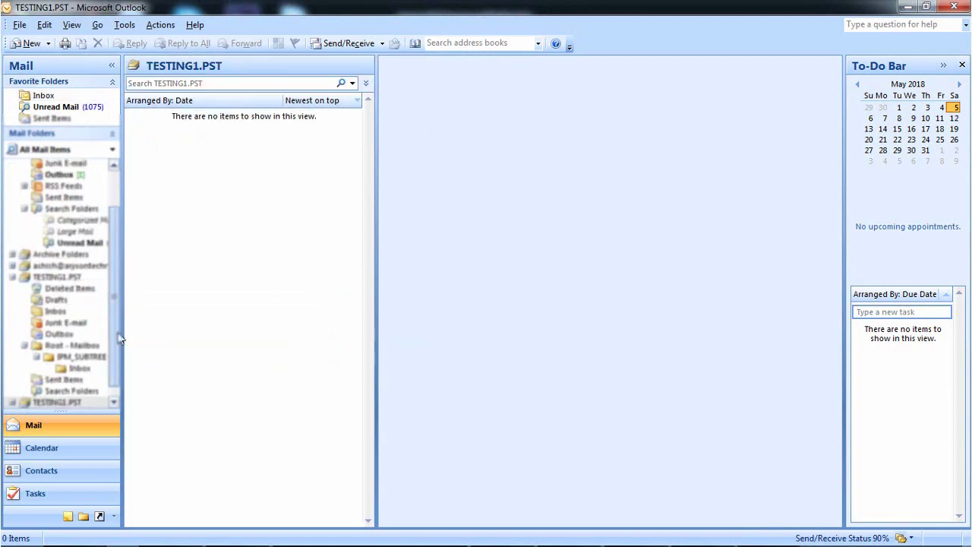
Expand TESTING1.PST down to IPM_SUBTREE and show its recovered Inbox with 98 messages
left_click(24, 366)
left_click(117, 331)
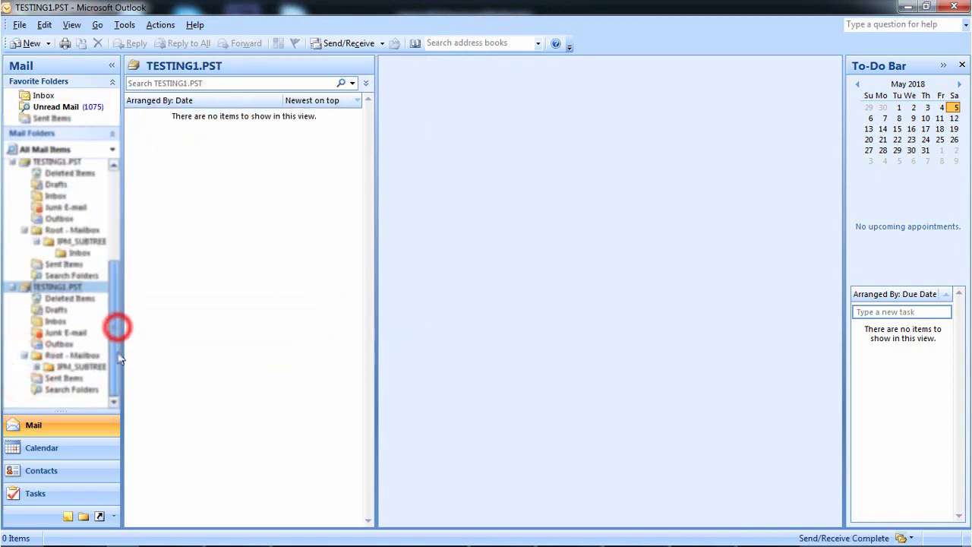
left_click(36, 367)
left_click(76, 378)
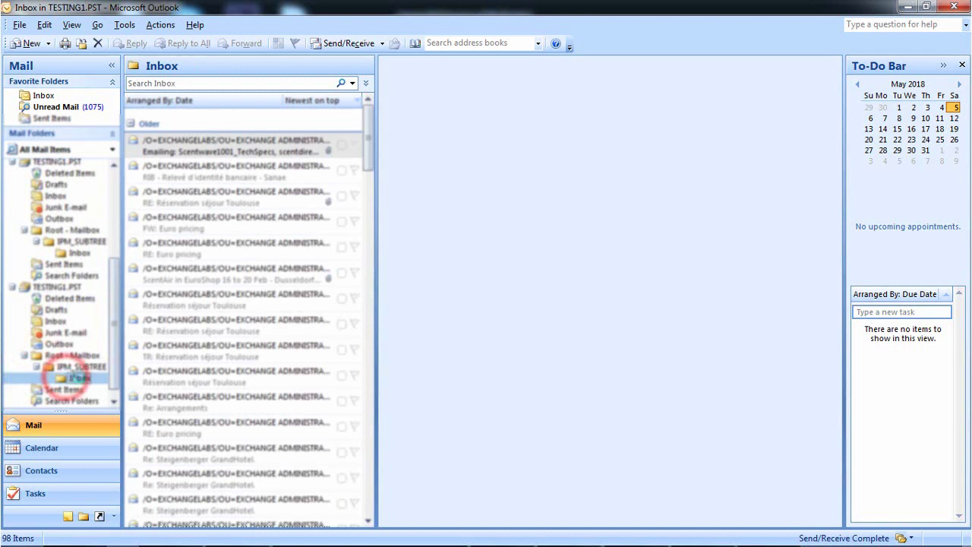